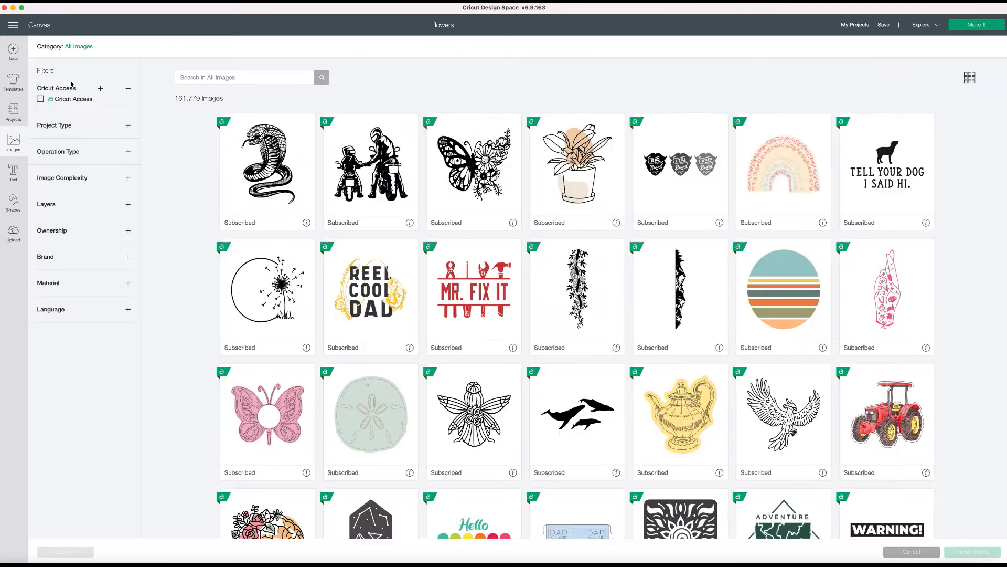
# Filter the image library to Cricut Access images with the Print then Cut operation type and browse the designs.
pyautogui.click(40, 100)
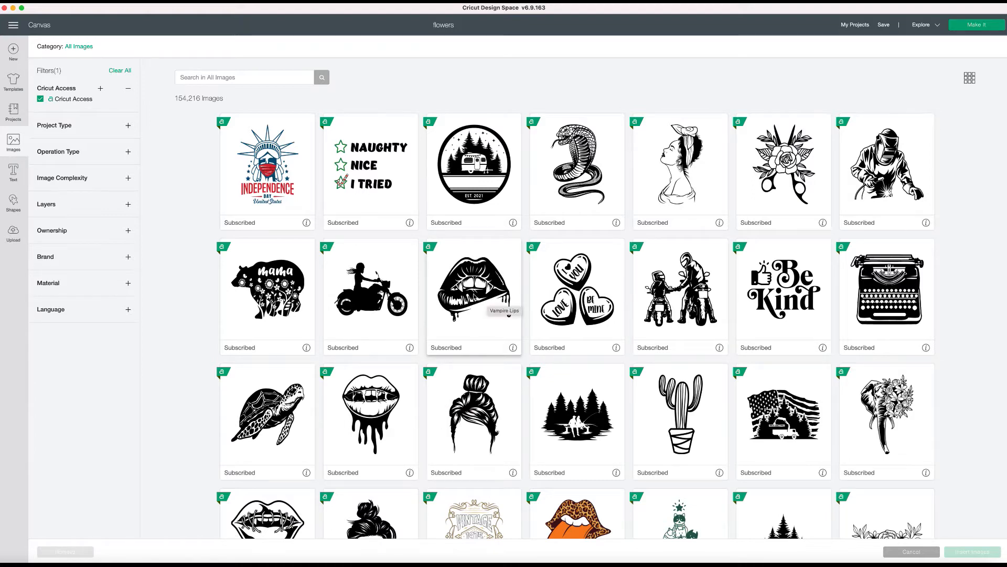
pyautogui.scroll(-5, 472, 341)
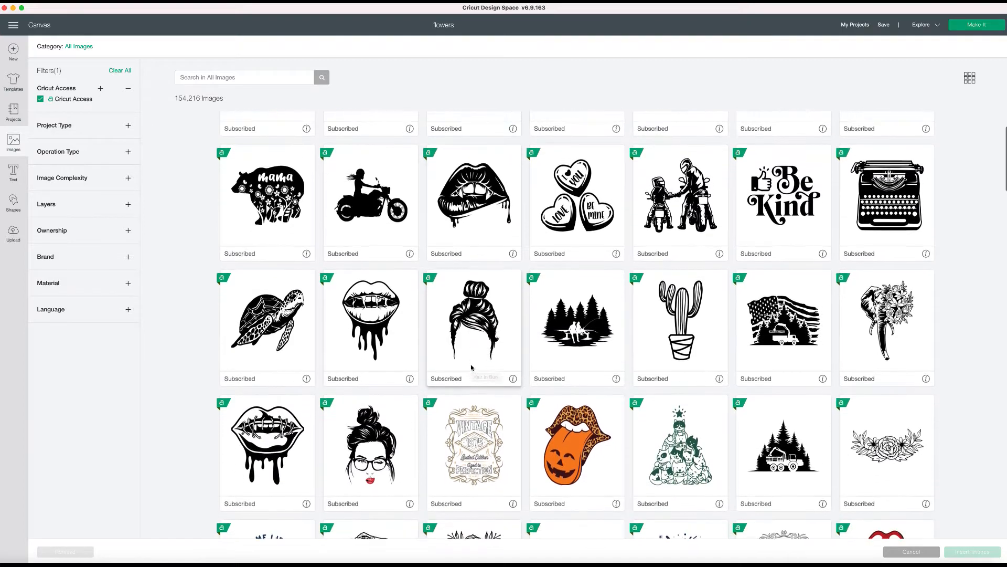
pyautogui.scroll(-2, 472, 368)
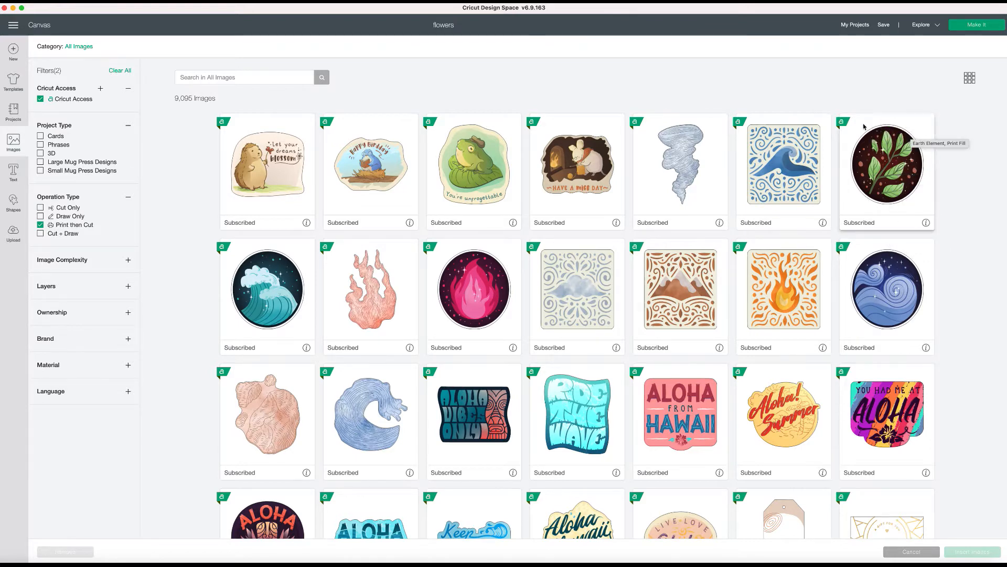
pyautogui.scroll(-2, 743, 310)
pyautogui.scroll(-10, 743, 310)
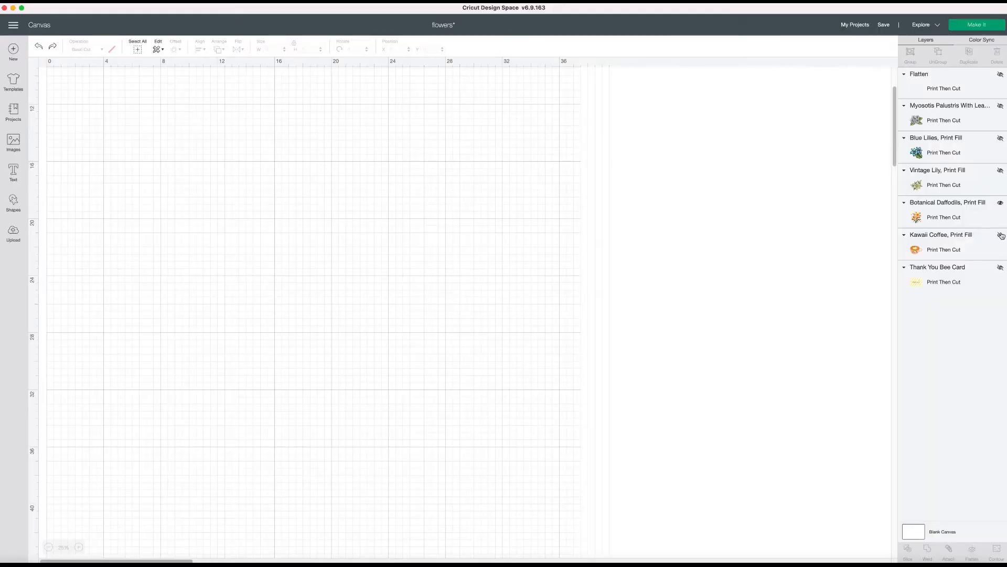
# Unhide the Kawaii Coffee image, move it to open canvas space and add a 0.25 in offset with rounded corners.
pyautogui.click(1001, 234)
pyautogui.moveTo(249, 76); pyautogui.dragTo(356, 264)
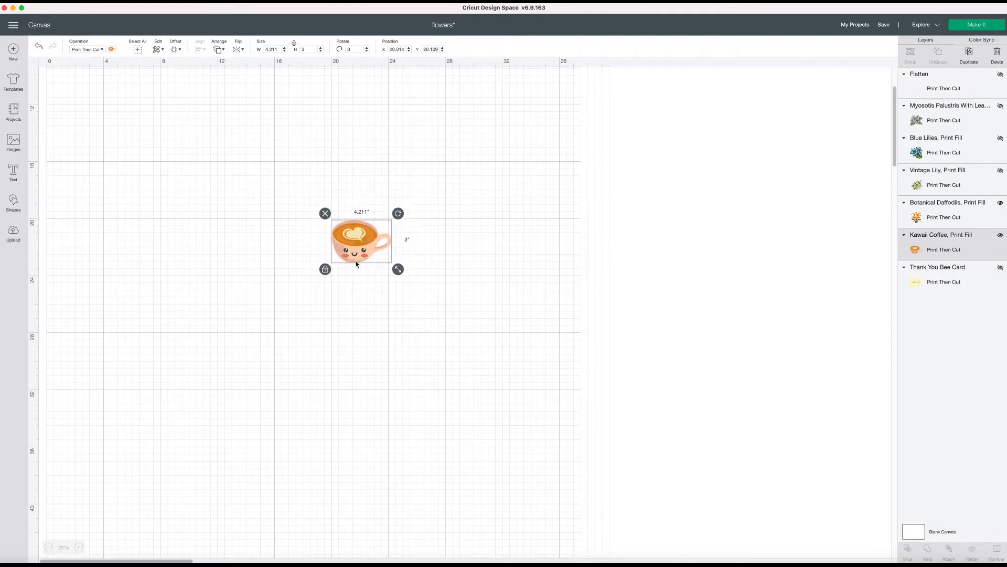
pyautogui.click(177, 50)
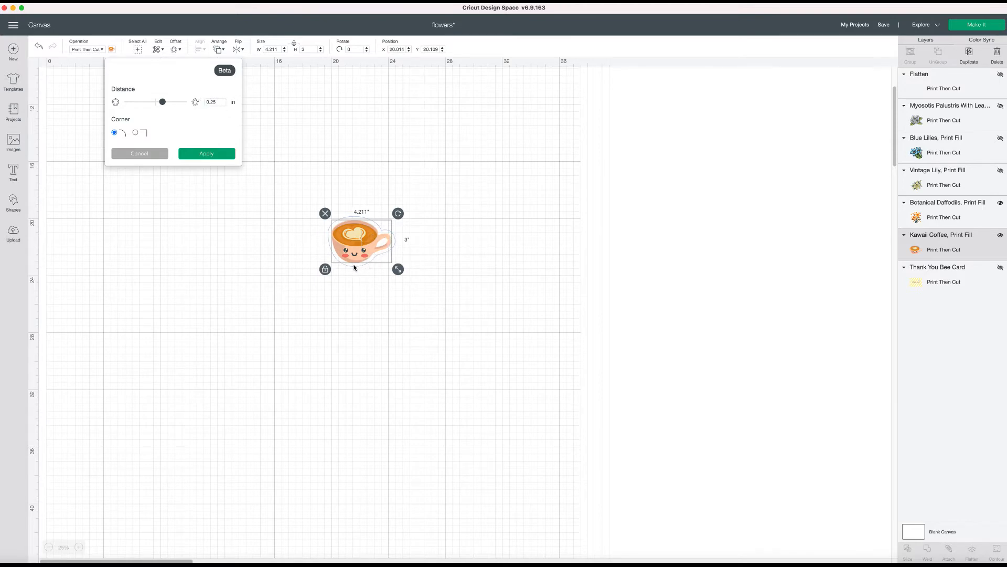
pyautogui.click(207, 153)
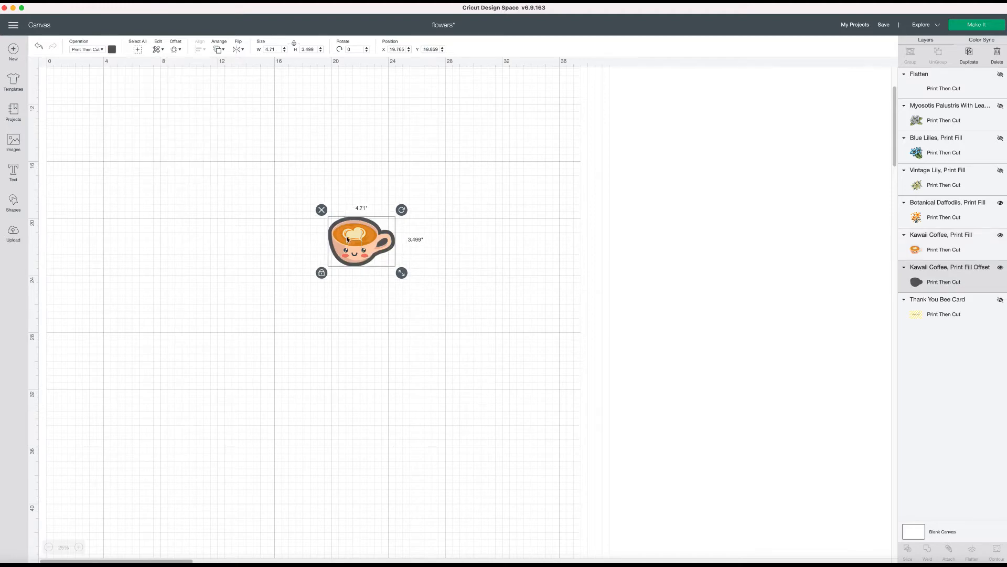
# Change the coffee cup offset's print color to white.
pyautogui.click(297, 241)
pyautogui.click(329, 245)
pyautogui.click(112, 49)
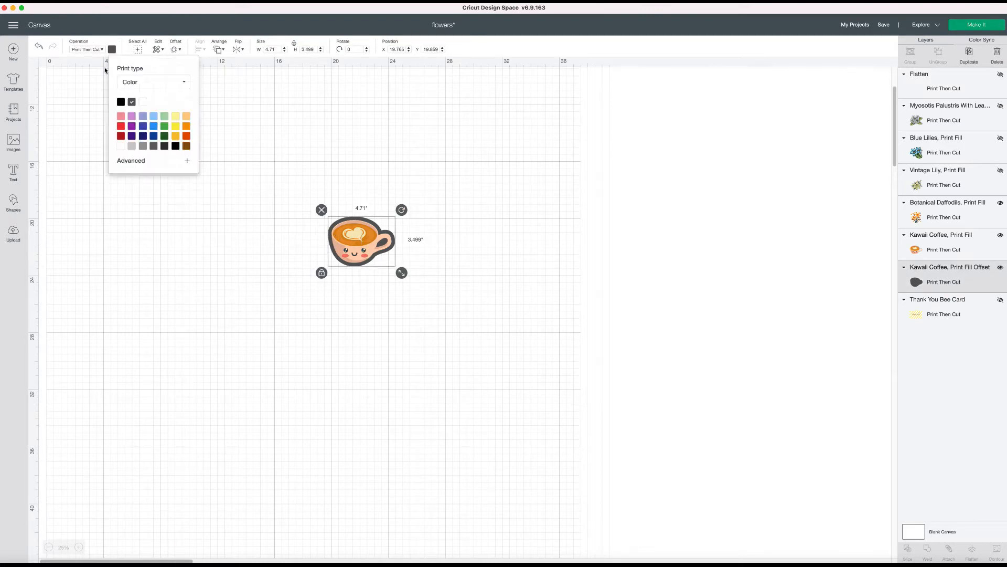
pyautogui.click(120, 146)
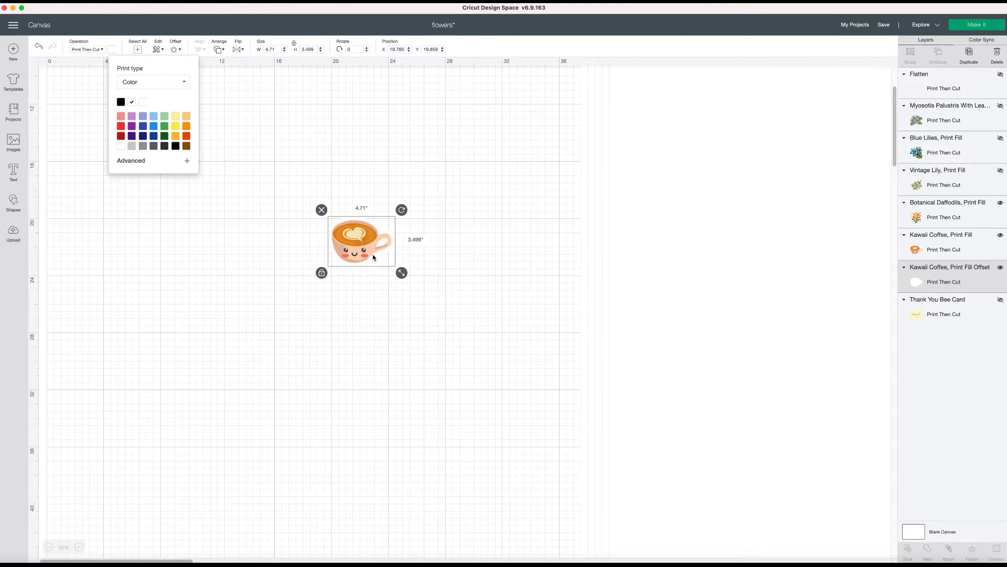
# Scale the coffee cup image alone down to a width of about 2 in.
pyautogui.moveTo(402, 273); pyautogui.dragTo(356, 243)
pyautogui.click(356, 244)
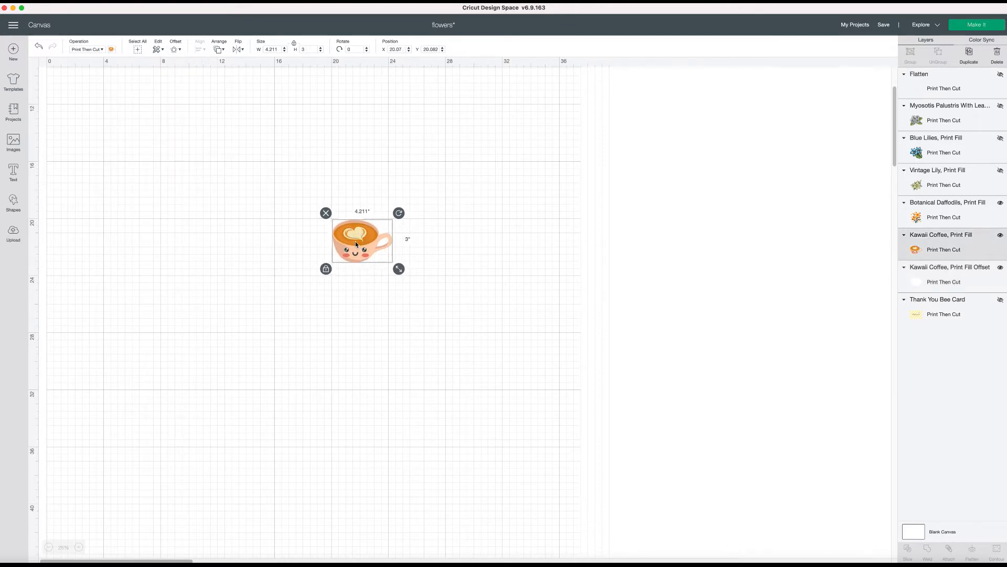
pyautogui.moveTo(399, 269); pyautogui.dragTo(348, 247)
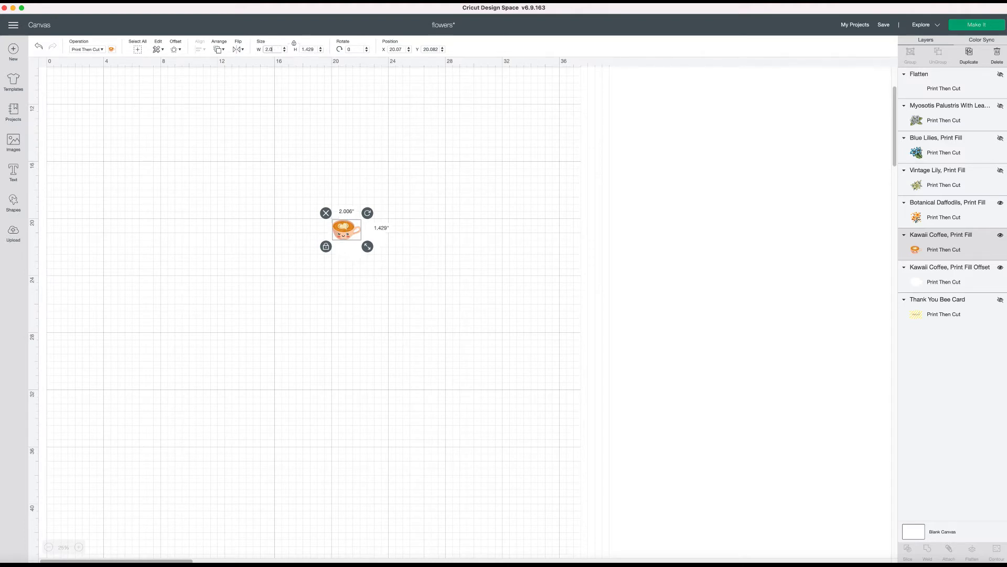
pyautogui.press('Return')
pyautogui.press('Tab')
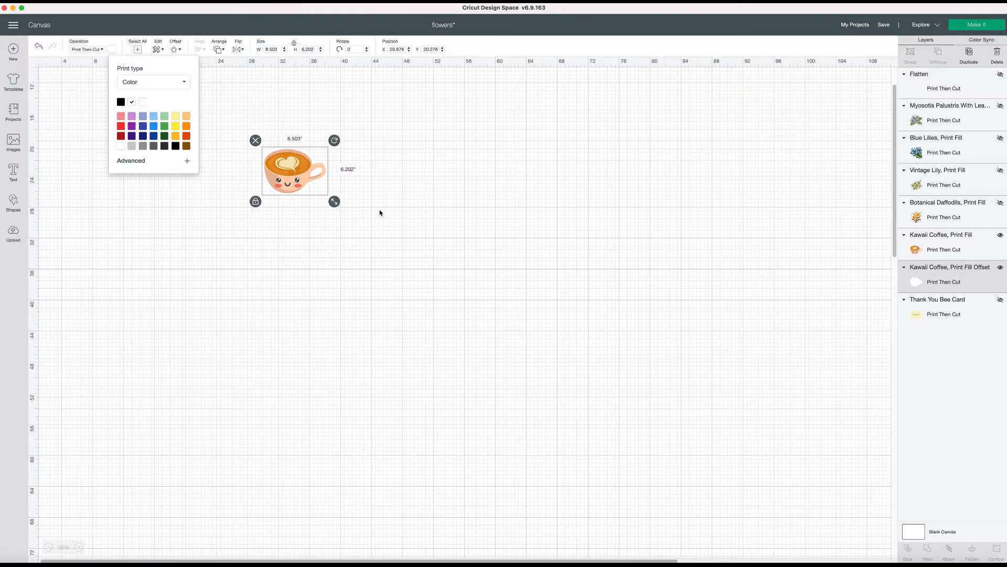
# Flatten the coffee cup image and its white offset together into one printable layer.
pyautogui.click(178, 220)
pyautogui.moveTo(219, 124); pyautogui.dragTo(377, 264)
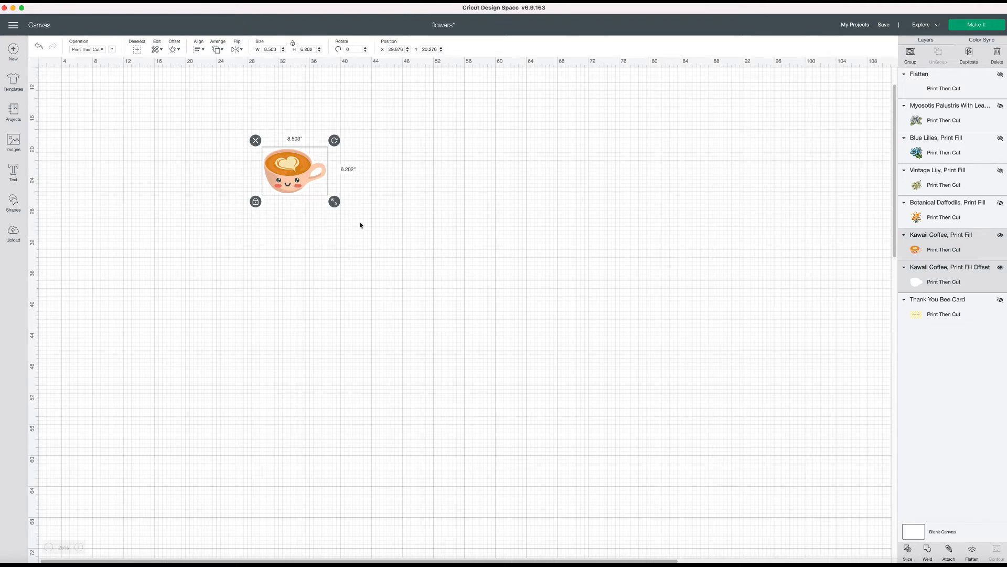
pyautogui.click(972, 550)
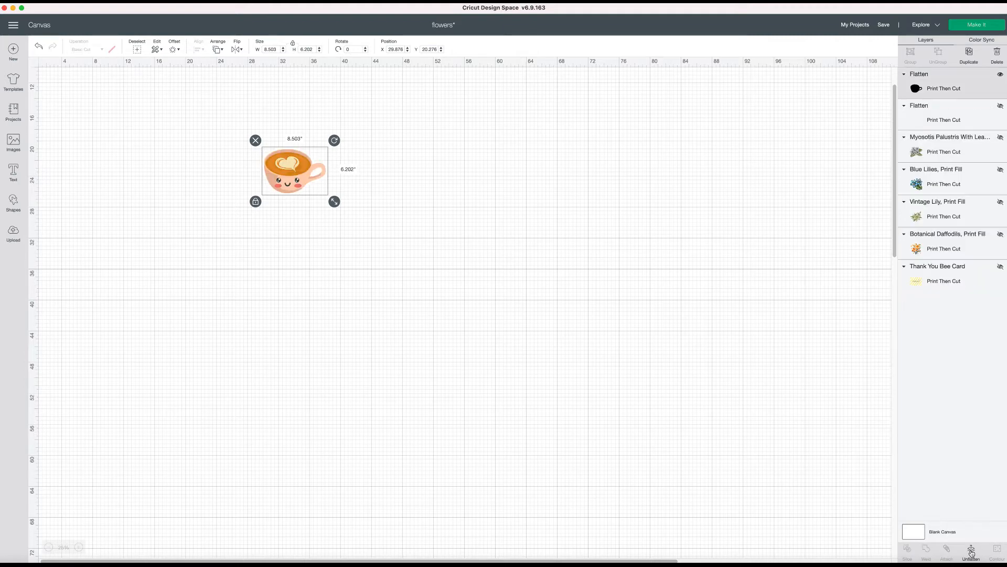
# Reposition the flattened coffee cup on the canvas and scale it down proportionally to sticker size.
pyautogui.moveTo(273, 166); pyautogui.dragTo(337, 184)
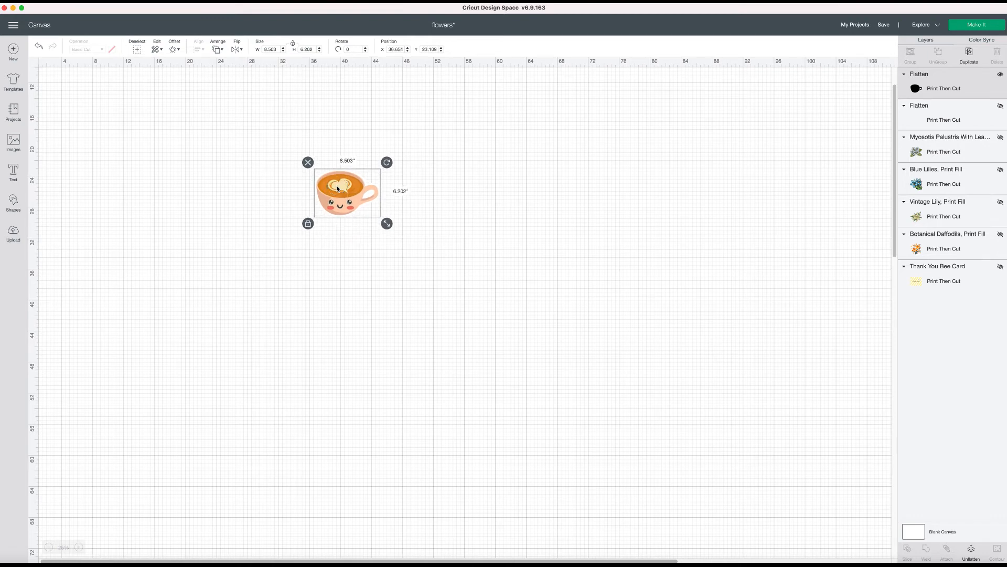
pyautogui.scroll(-1, 339, 181)
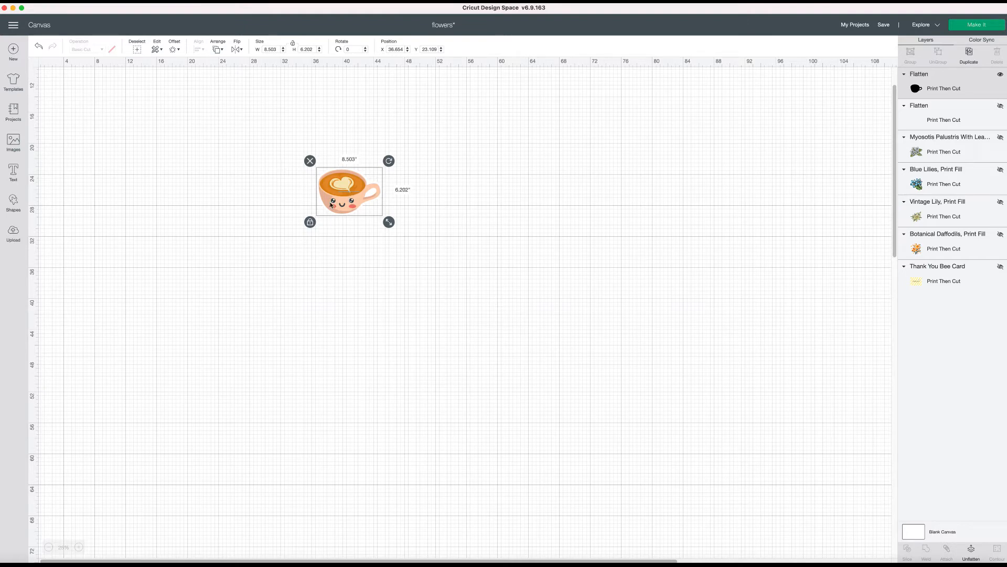
pyautogui.moveTo(389, 222); pyautogui.dragTo(346, 190)
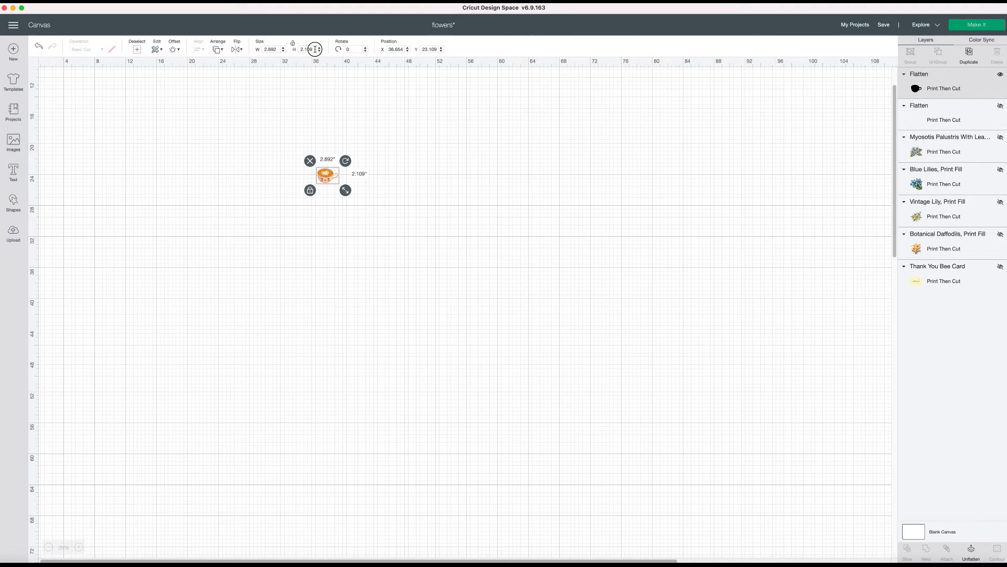
pyautogui.press('BackSpace')
pyautogui.press('BackSpace')
pyautogui.press('Return')
# Prepare the project for making and lay out 12 copies of the coffee cup sticker on the mat.
pyautogui.click(970, 25)
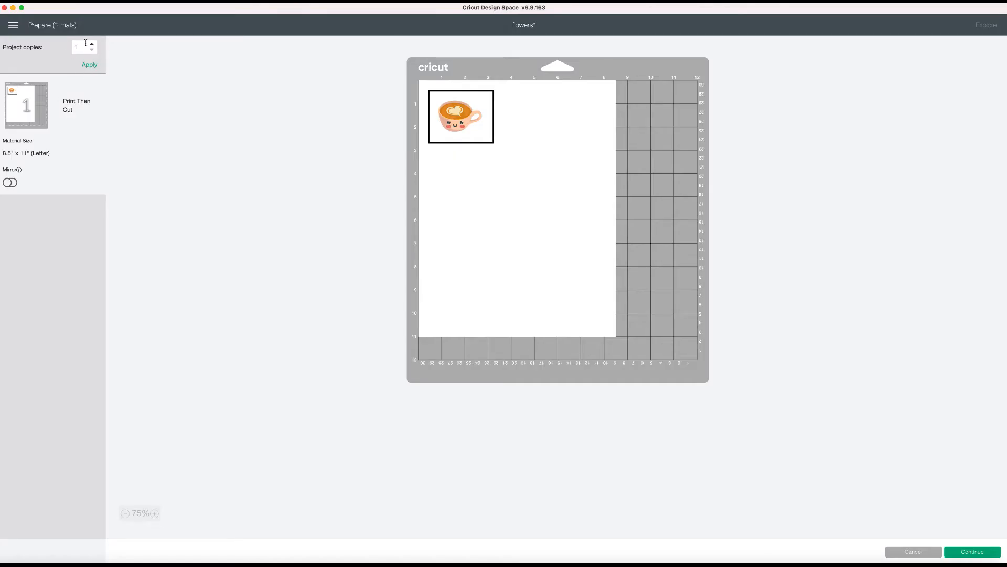
pyautogui.click(91, 45)
pyautogui.click(92, 44)
pyautogui.click(91, 44)
pyautogui.click(91, 44)
pyautogui.click(91, 44)
pyautogui.click(91, 45)
pyautogui.click(91, 45)
pyautogui.click(92, 45)
pyautogui.click(91, 45)
pyautogui.click(89, 65)
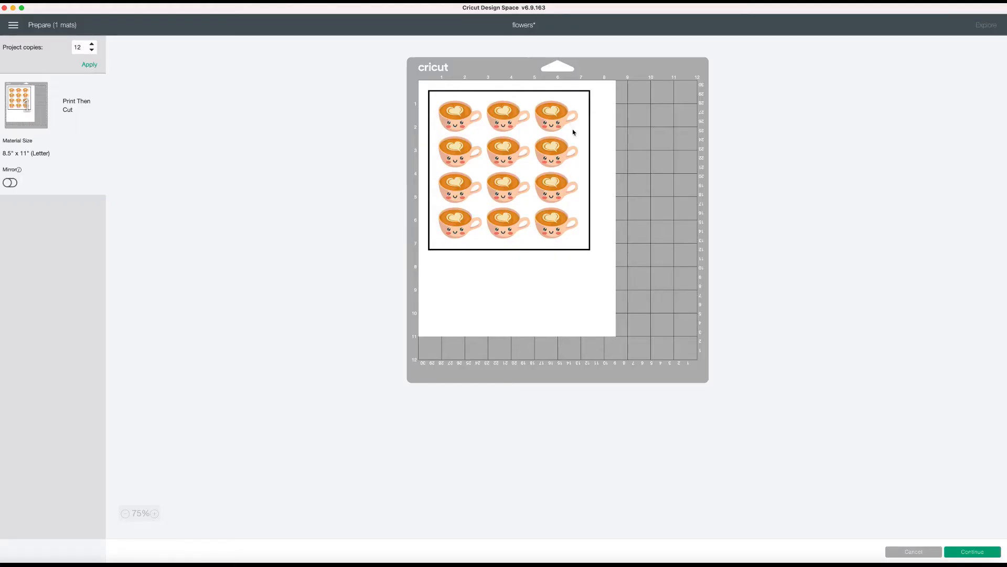
# Increase the project copies in stages to 15 and 18, applying each count to fill the letter-size sheet.
pyautogui.click(92, 44)
pyautogui.click(93, 44)
pyautogui.click(92, 45)
pyautogui.click(90, 65)
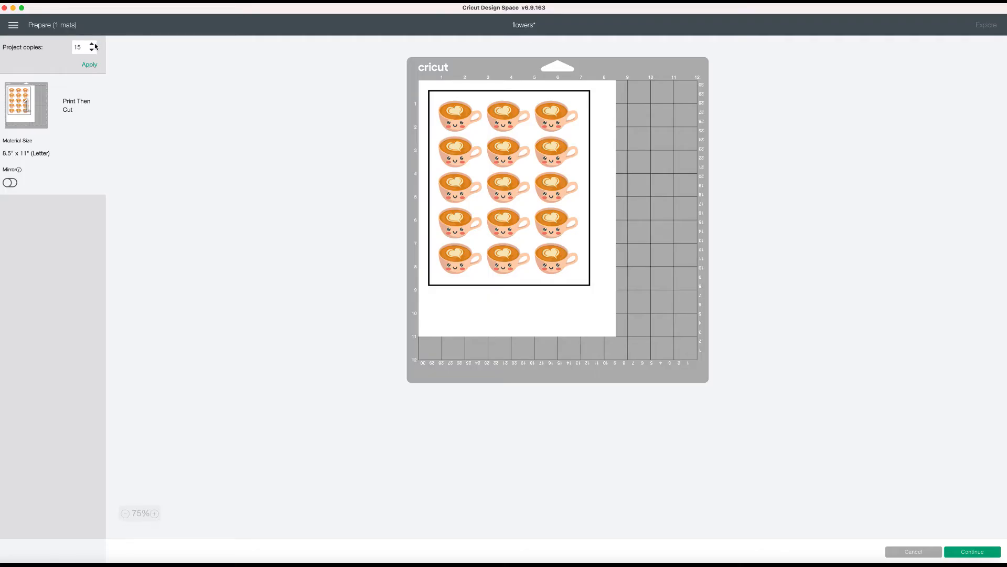
pyautogui.click(91, 44)
pyautogui.click(92, 45)
pyautogui.click(91, 66)
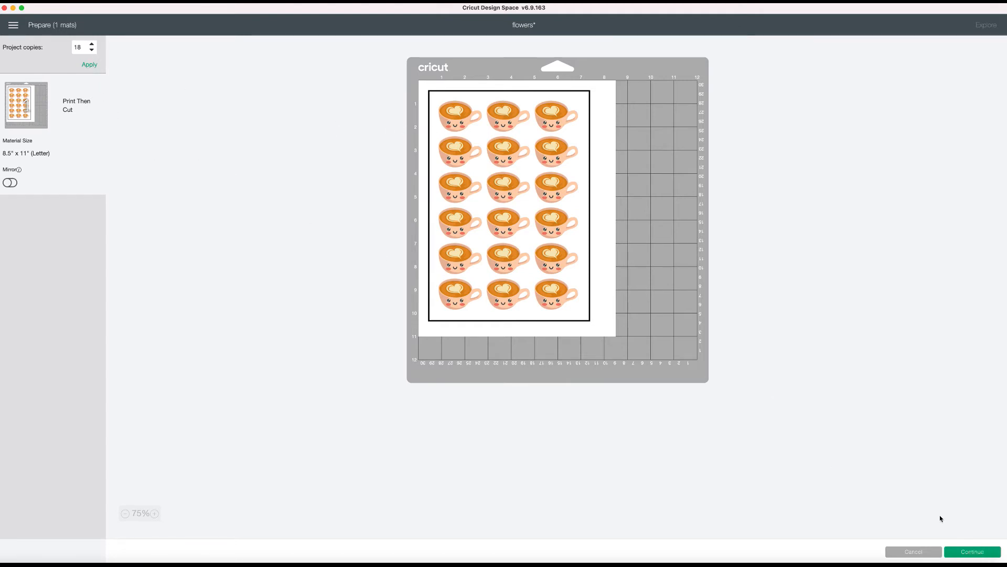
# Print one copy of the sticker sheet on the HP ENVY 5530 series printer with Add Bleed turned off.
pyautogui.click(973, 552)
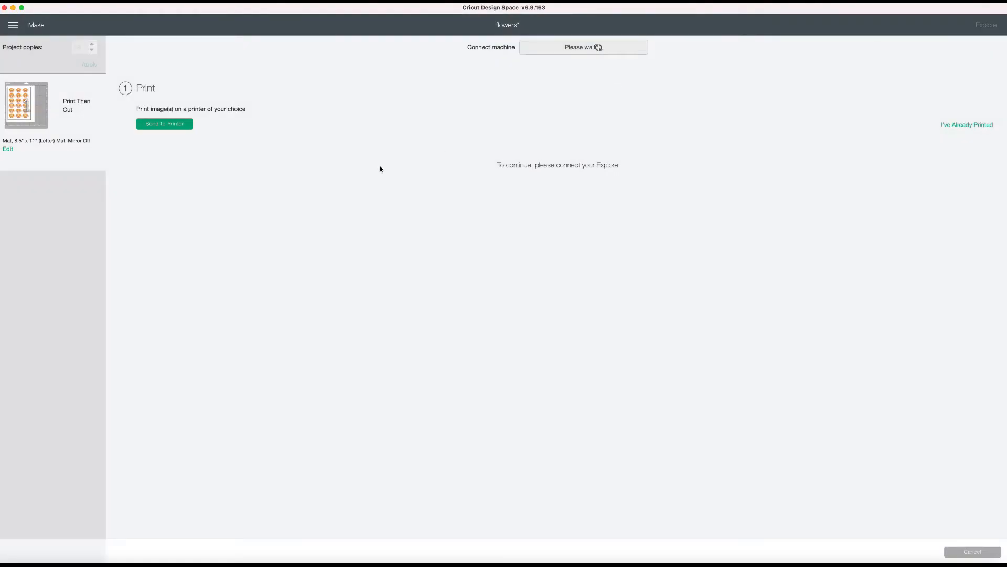
pyautogui.click(165, 124)
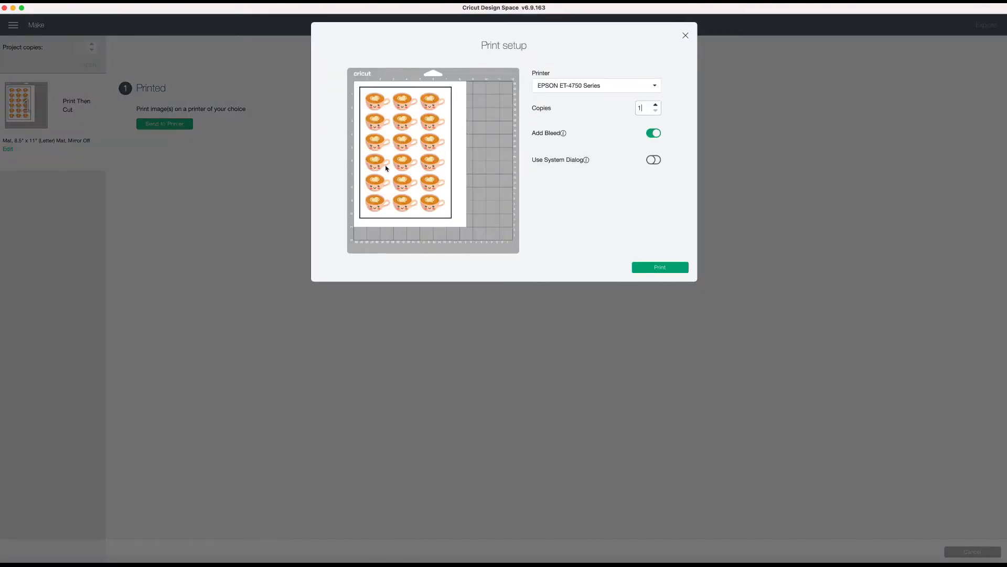
pyautogui.click(606, 87)
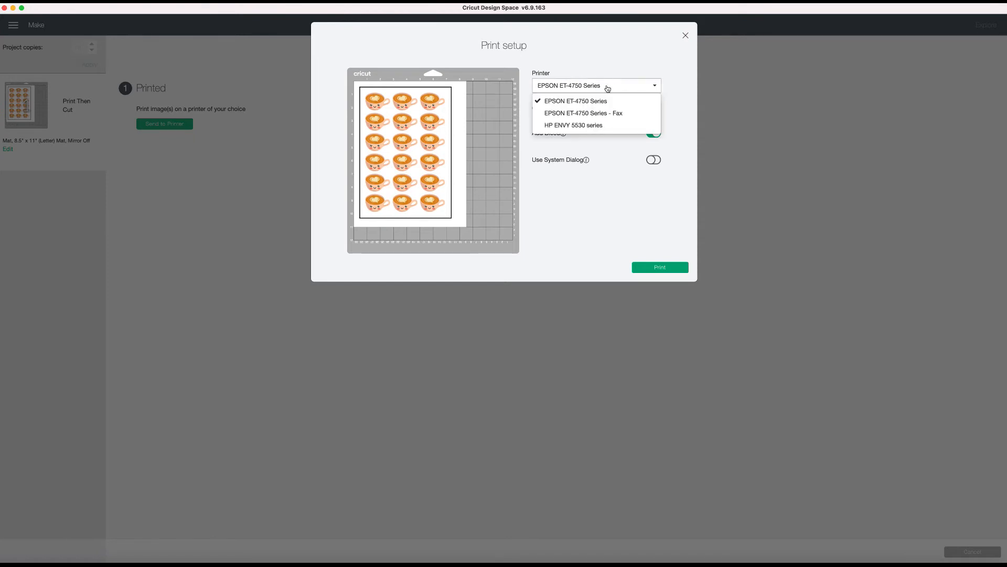
pyautogui.click(586, 126)
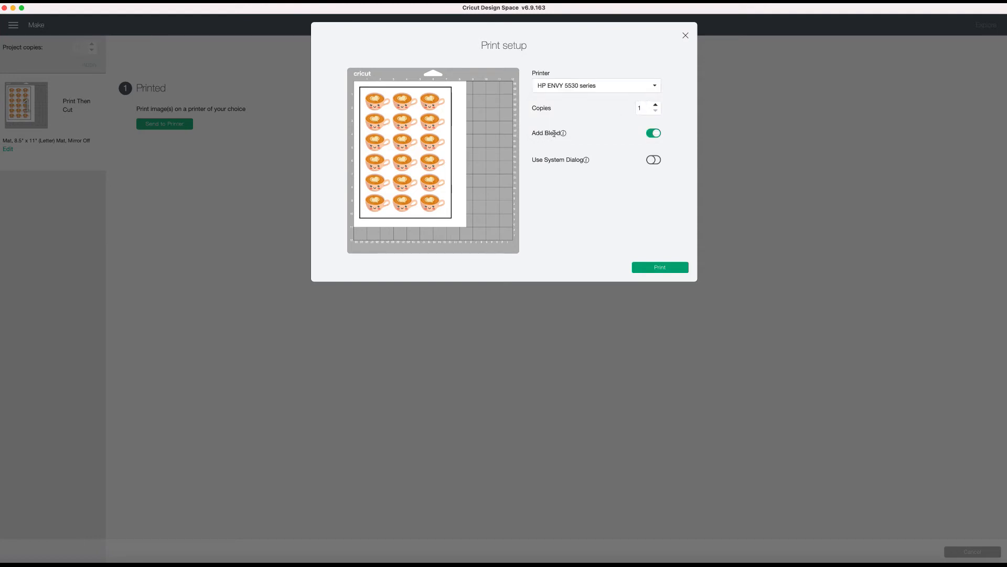
pyautogui.click(655, 134)
pyautogui.click(661, 267)
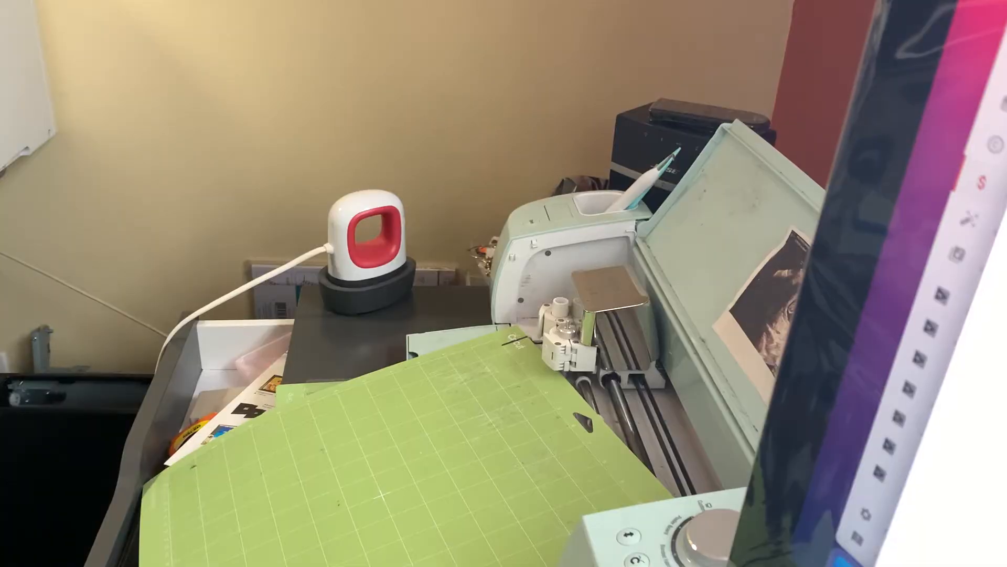